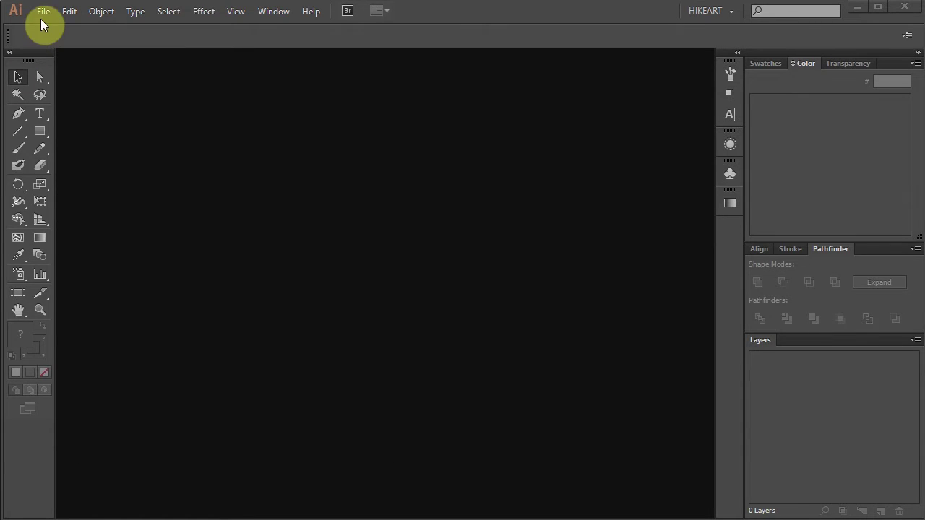
# After viewing the finished green pinwheel, open the File menu.
pyautogui.click(42, 13)
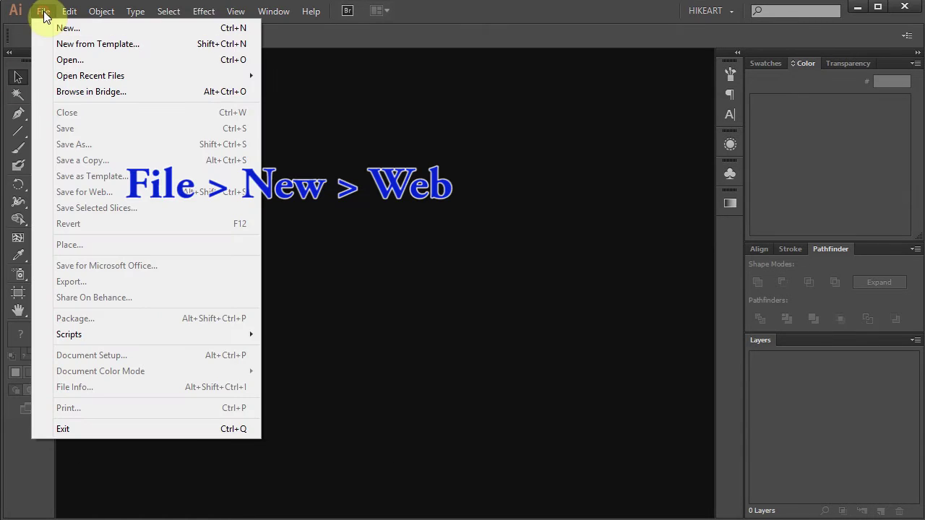
# Create a new 960 x 560 px Web document and fit the artboard to the window.
pyautogui.click(84, 30)
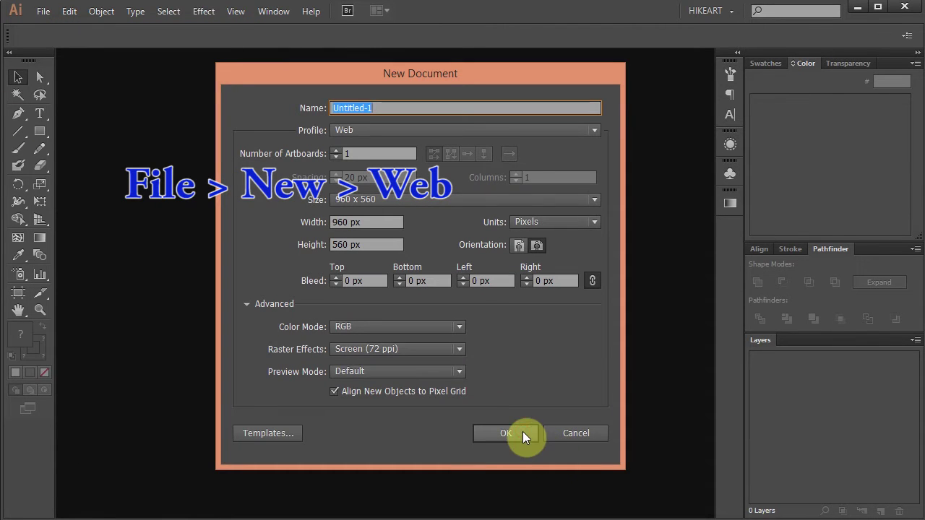
pyautogui.click(506, 433)
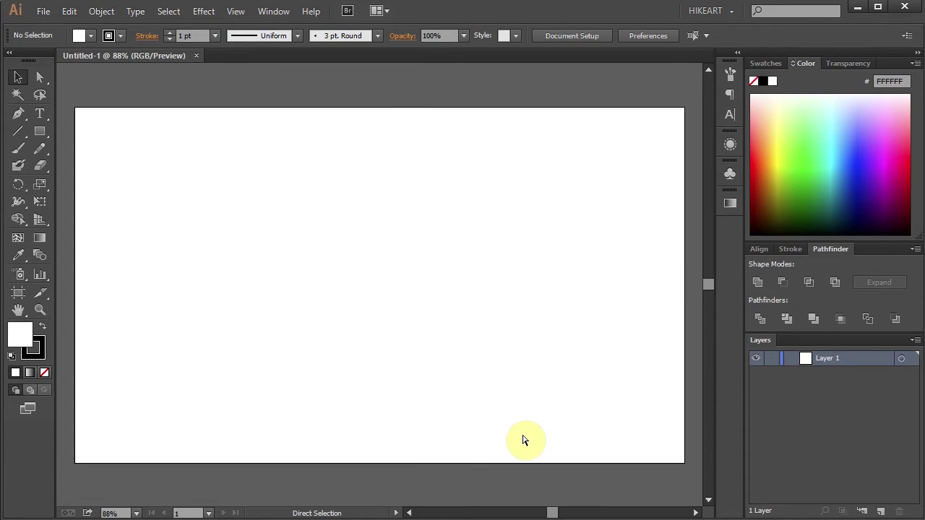
pyautogui.hotkey('ctrl', '0')
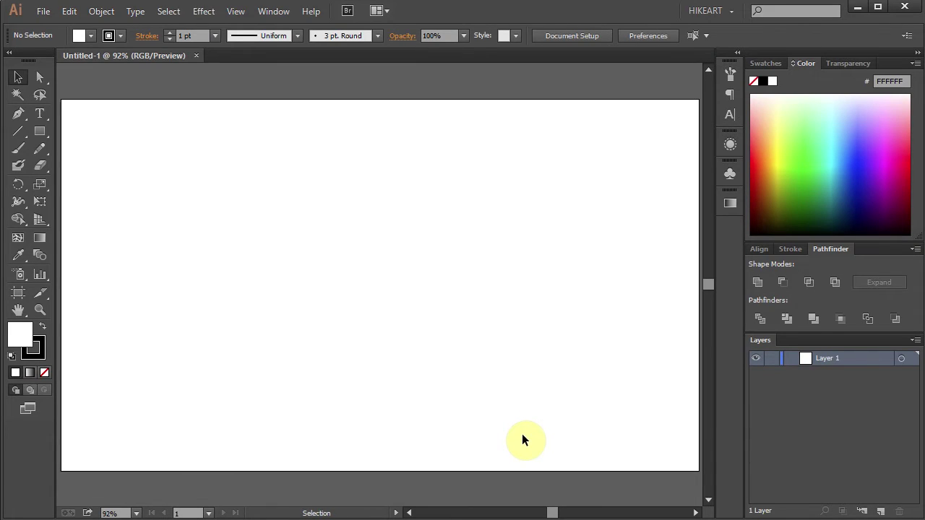
# Set the stroke to None and the fill to orange FFB224.
pyautogui.click(36, 352)
pyautogui.click(44, 372)
pyautogui.click(17, 331)
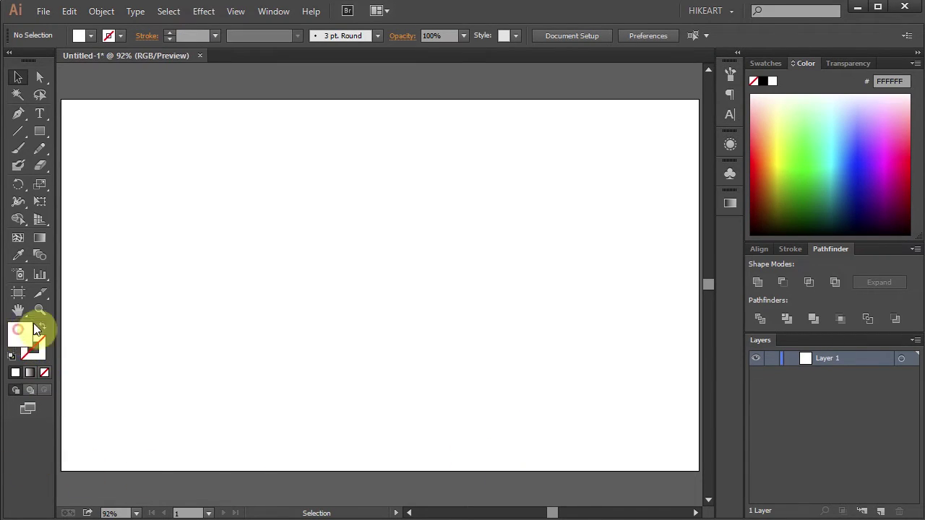
pyautogui.click(771, 148)
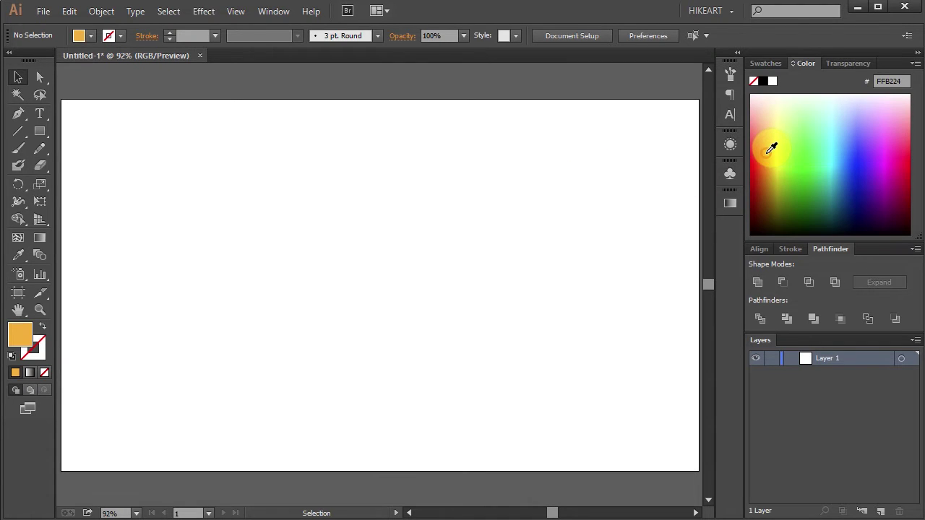
# Draw an orange 800 x 500 px rounded rectangle with a 30 px corner radius.
pyautogui.click(40, 132)
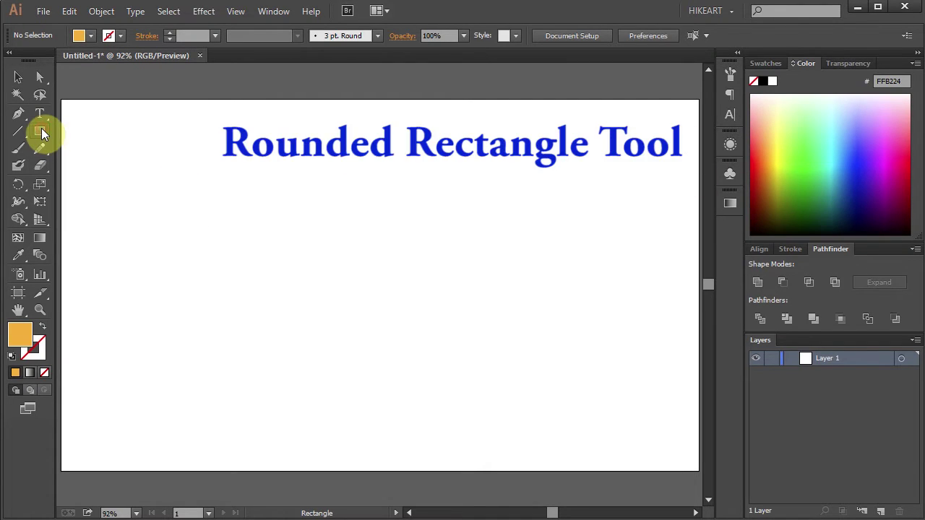
pyautogui.moveTo(41, 133); pyautogui.dragTo(116, 147)
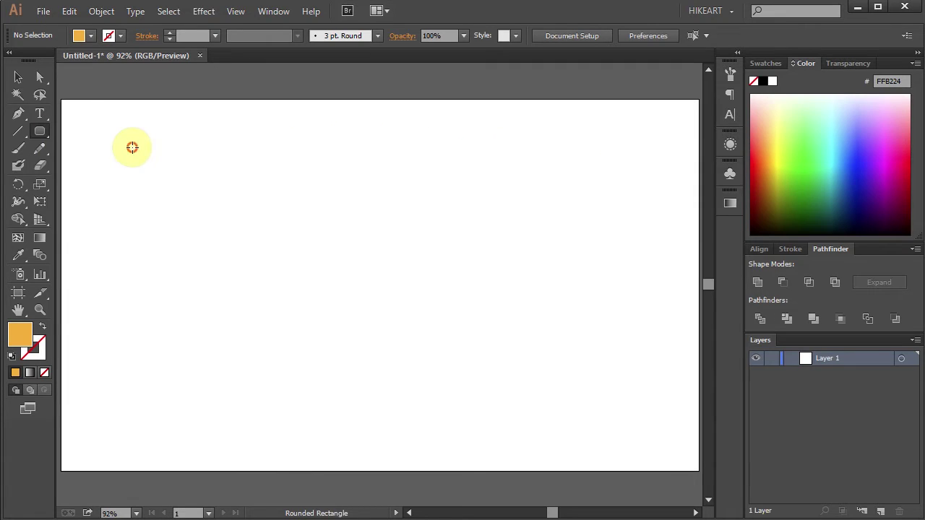
pyautogui.click(82, 113)
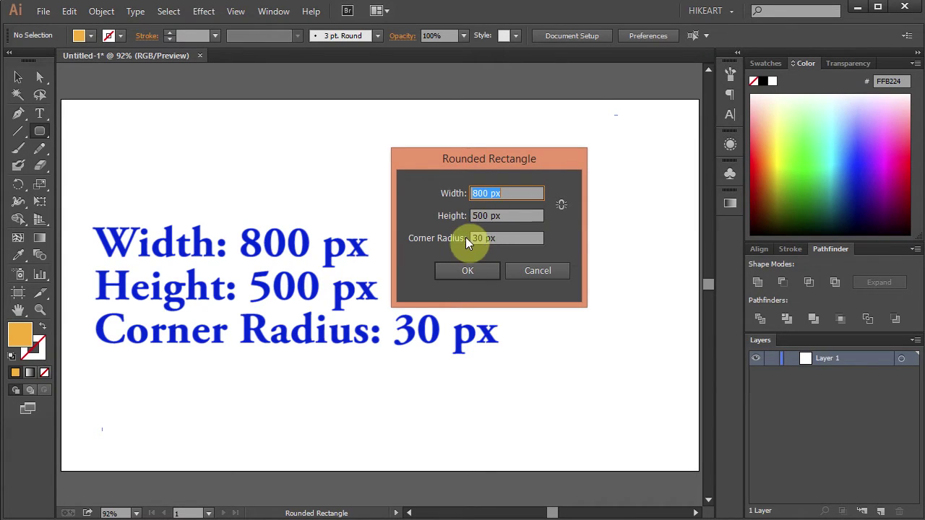
pyautogui.click(468, 271)
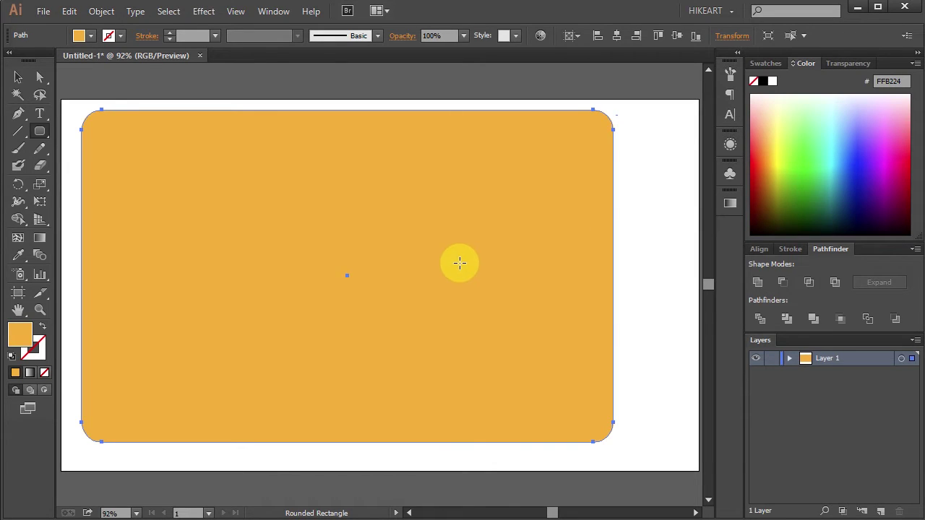
# Draw a plain rectangle bar across the rounded rectangle's bottom edge.
pyautogui.click(40, 131)
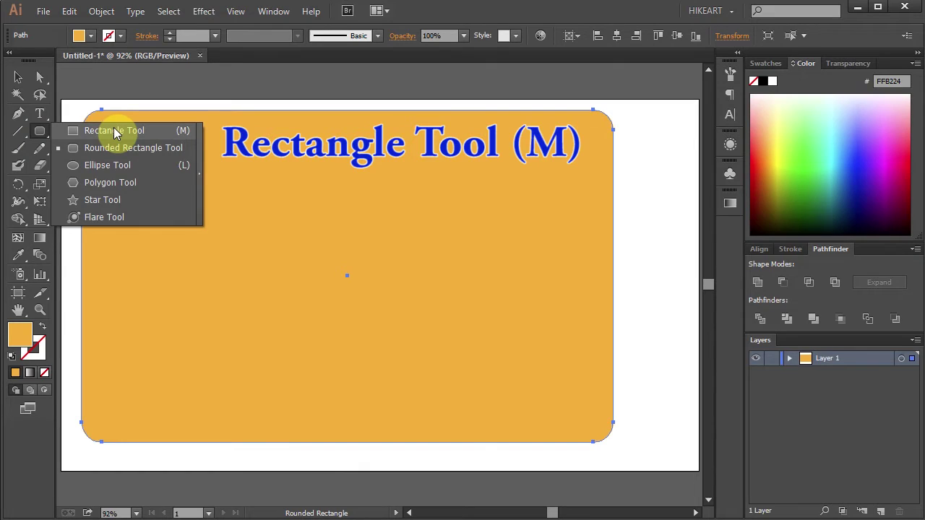
pyautogui.click(114, 132)
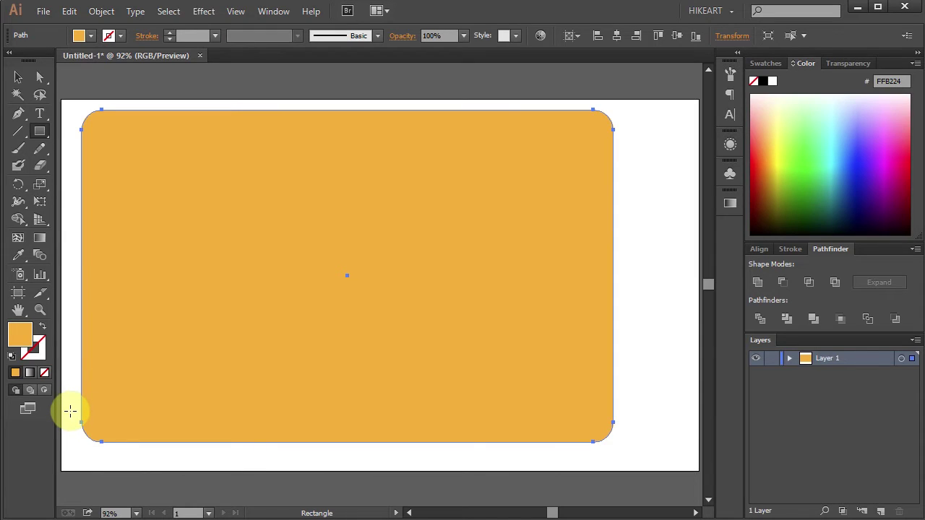
pyautogui.moveTo(69, 411); pyautogui.dragTo(646, 458)
pyautogui.press('v')
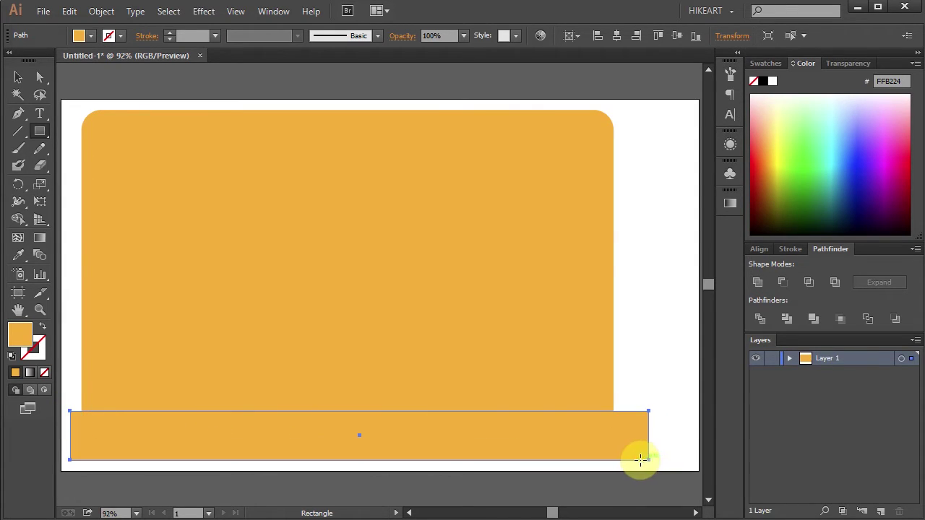
# Select both shapes and subtract the bar with Pathfinder Minus Front.
pyautogui.hotkey('ctrl', 'a')
pyautogui.press('m')
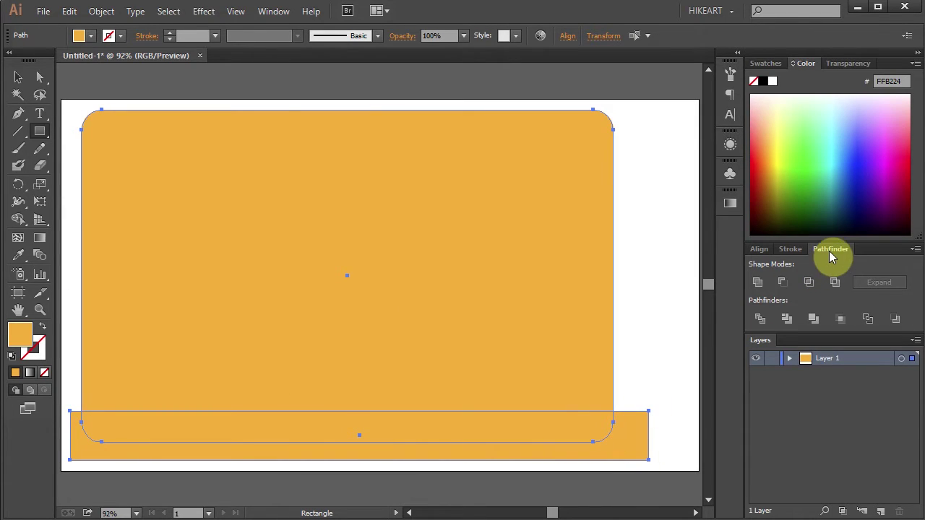
pyautogui.click(273, 11)
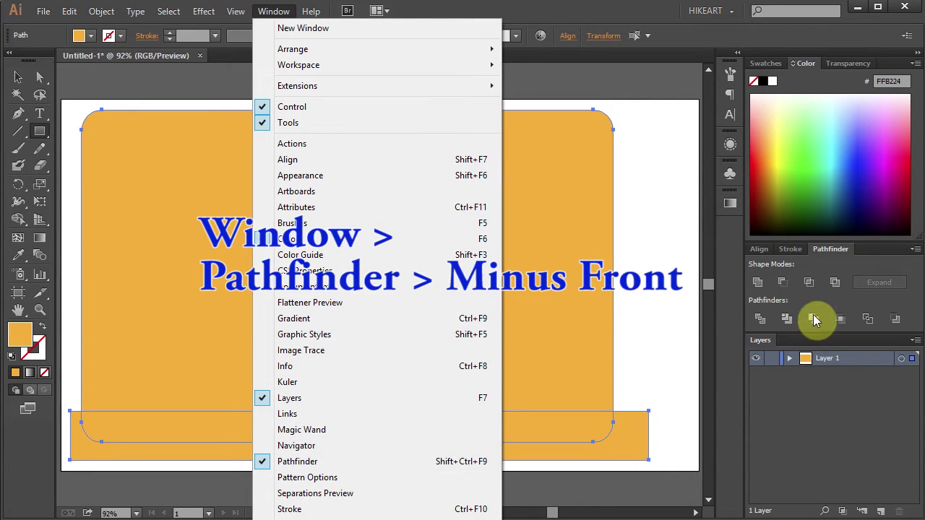
pyautogui.click(854, 264)
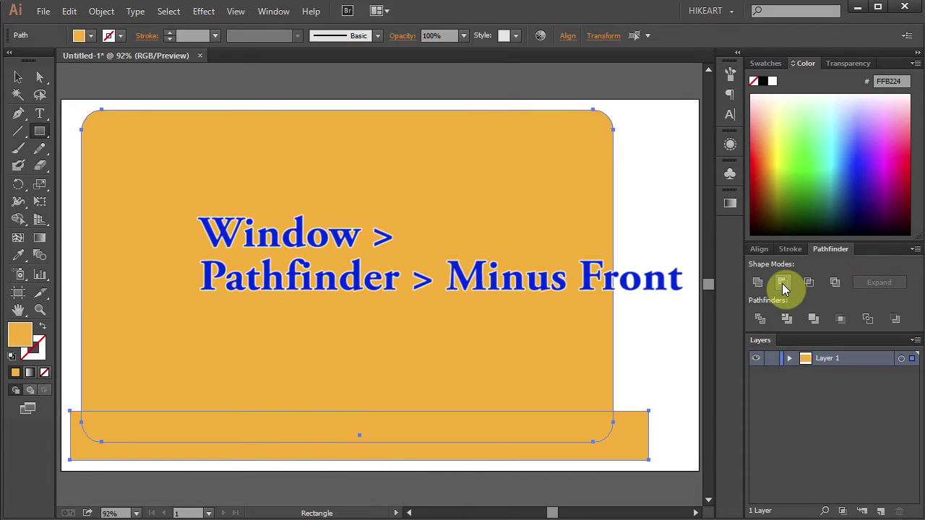
pyautogui.click(782, 284)
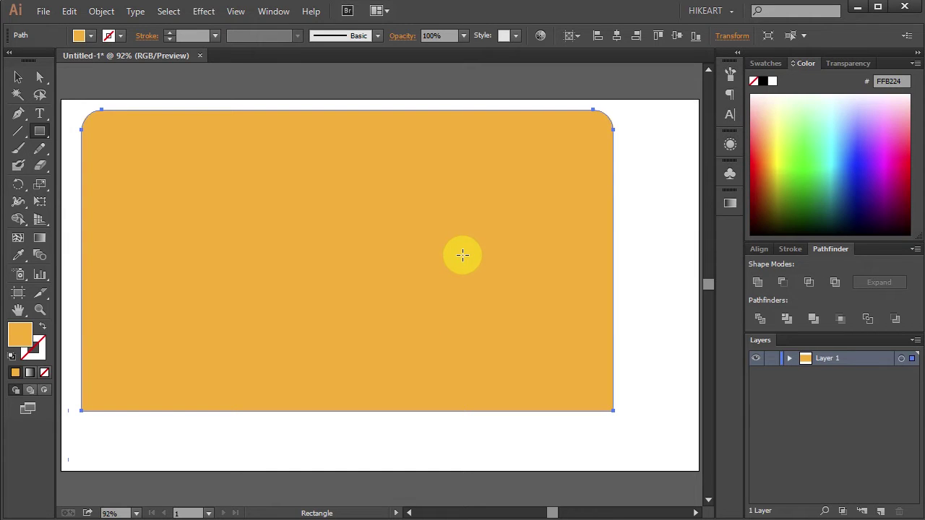
# Paste a green 00EF06 copy in front, keeping it aligned exactly over the orange shape.
pyautogui.hotkey('ctrl', 'c')
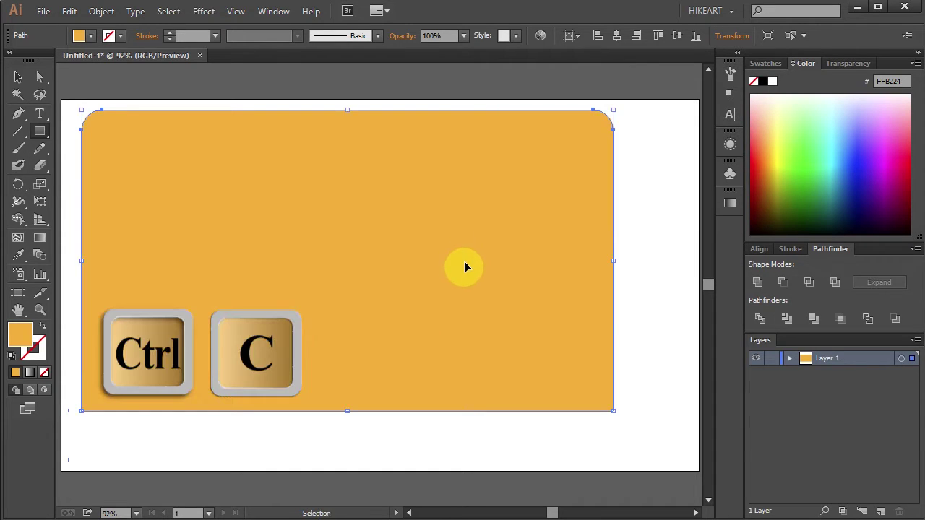
pyautogui.hotkey('ctrl', 'f')
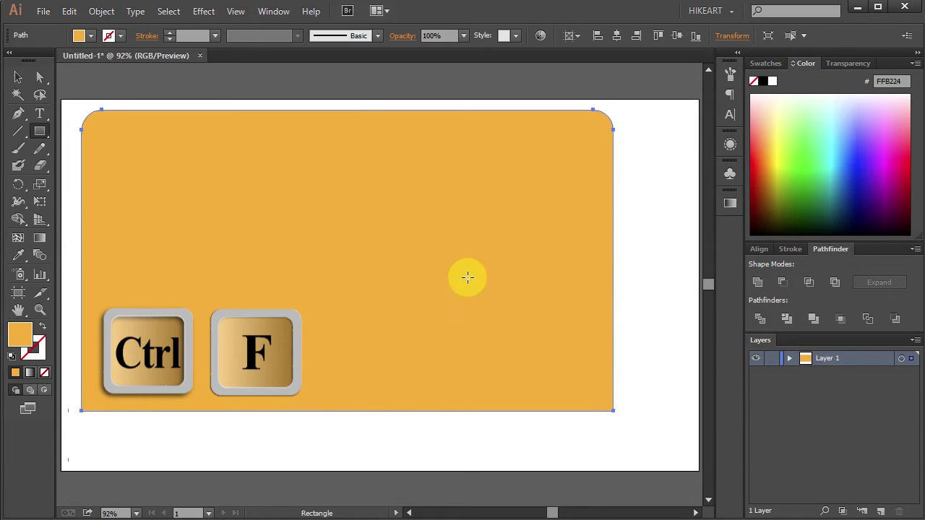
pyautogui.click(792, 162)
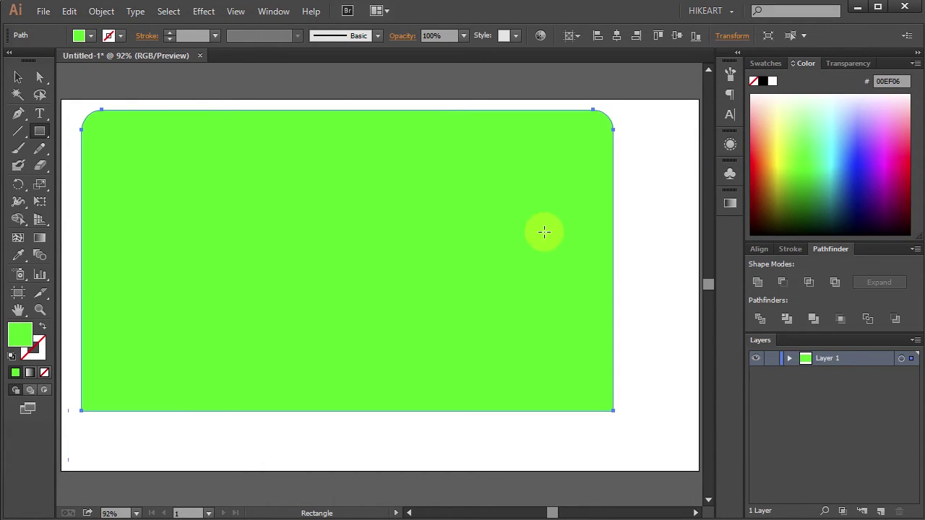
pyautogui.press('v')
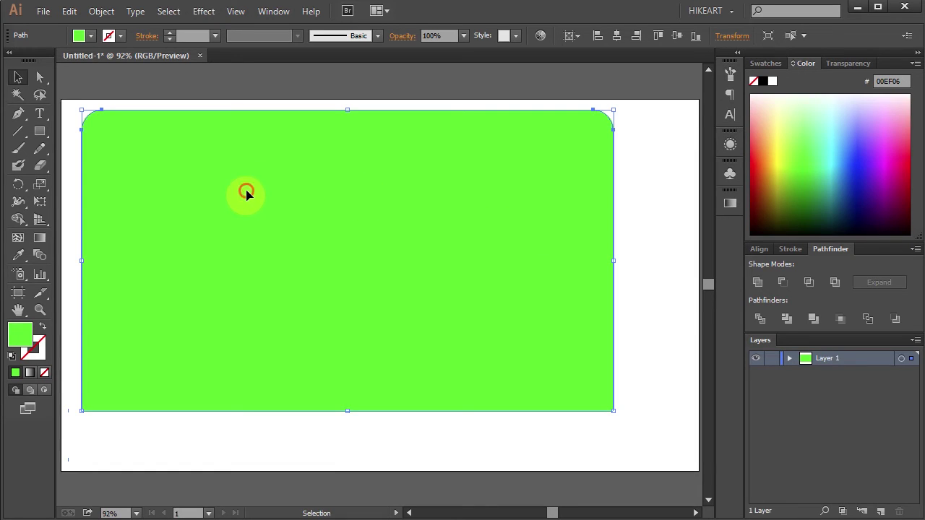
pyautogui.moveTo(250, 198); pyautogui.dragTo(317, 237)
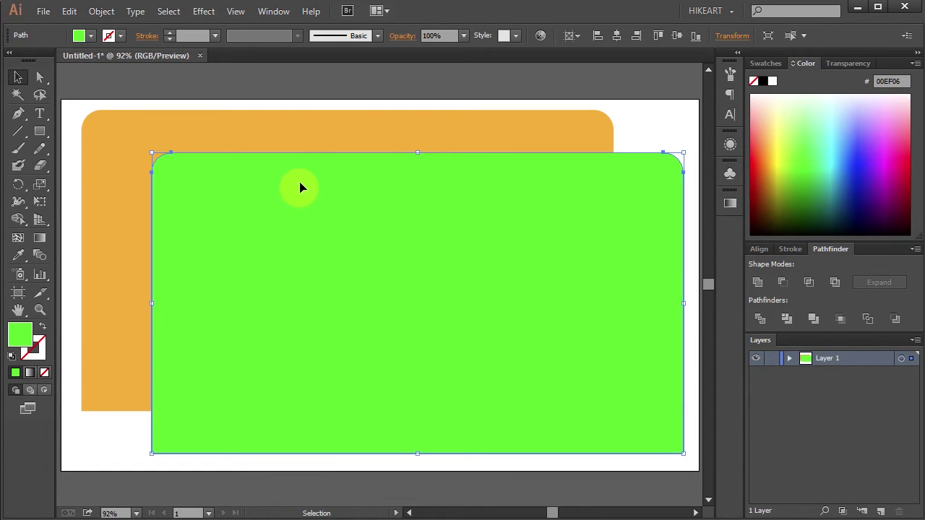
pyautogui.press('a')
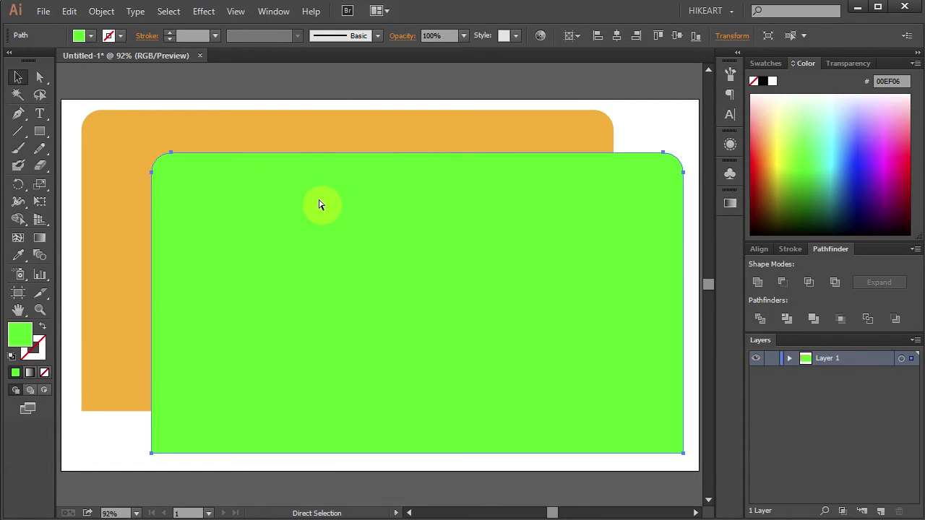
pyautogui.hotkey('ctrl', 'z')
pyautogui.press('v')
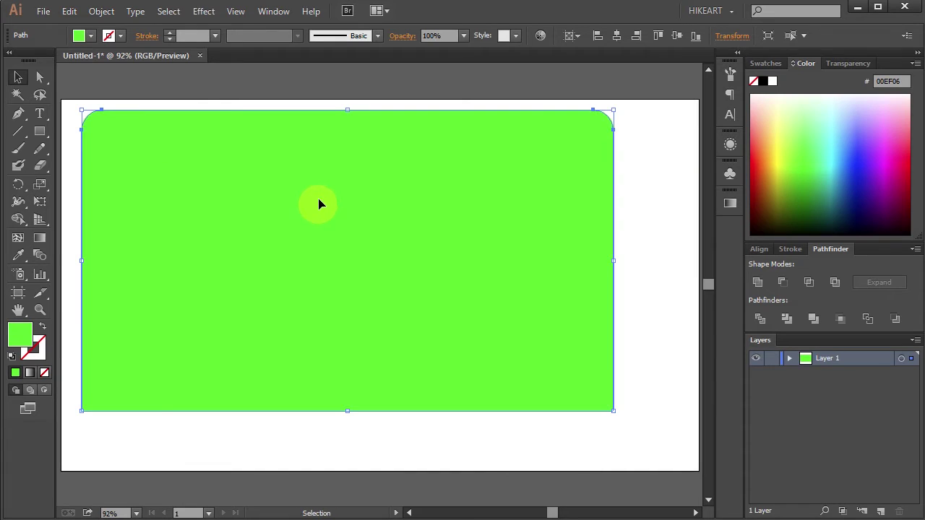
# Lock the orange path in Layer 1 of the Layers panel.
pyautogui.click(789, 358)
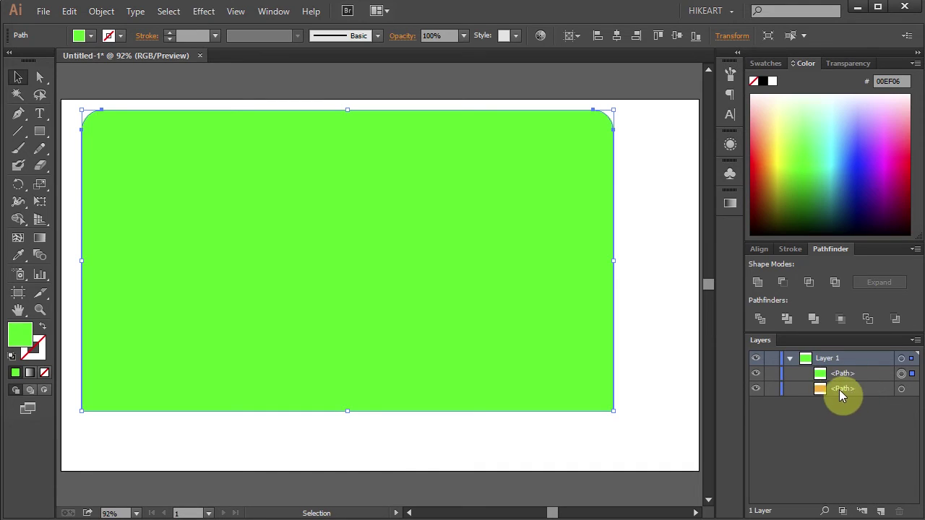
pyautogui.click(773, 390)
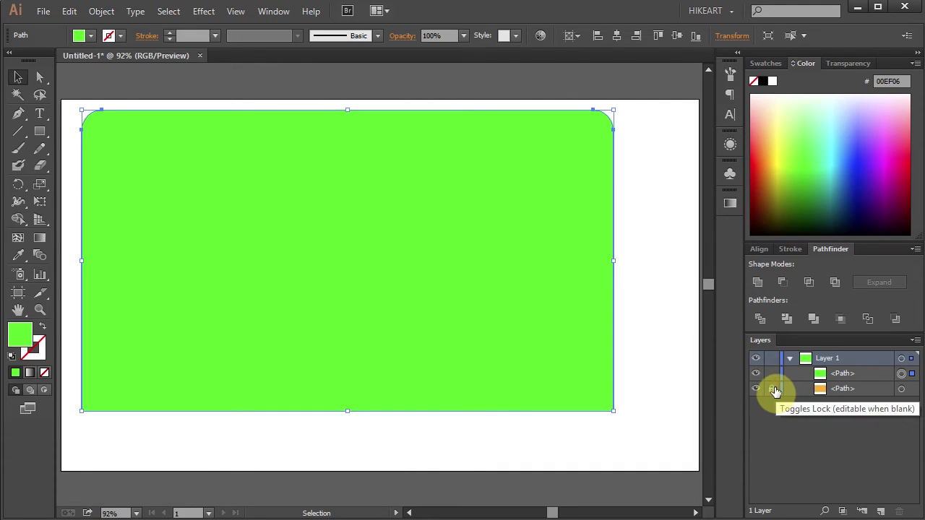
pyautogui.click(19, 116)
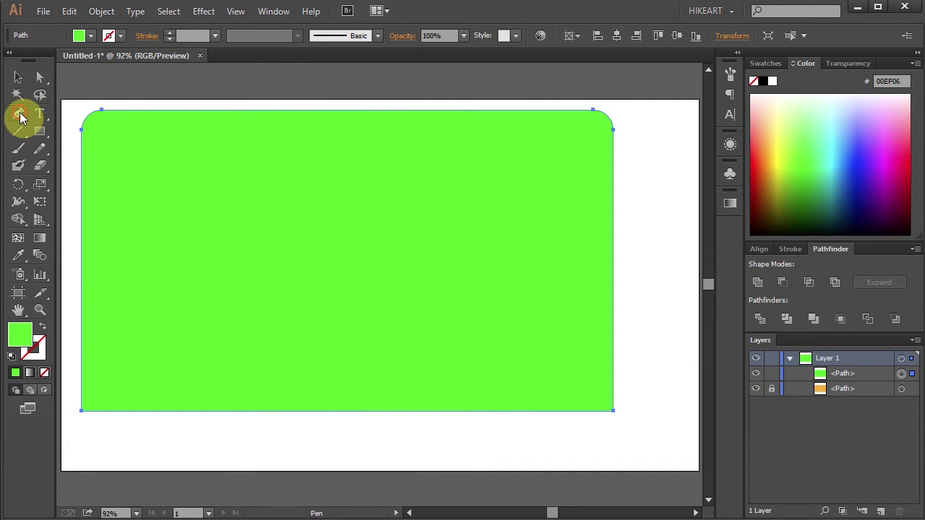
# Delete the green shape's top-right anchors to make a triangle, then slide its top-left anchor rightward.
pyautogui.moveTo(20, 116); pyautogui.dragTo(105, 147)
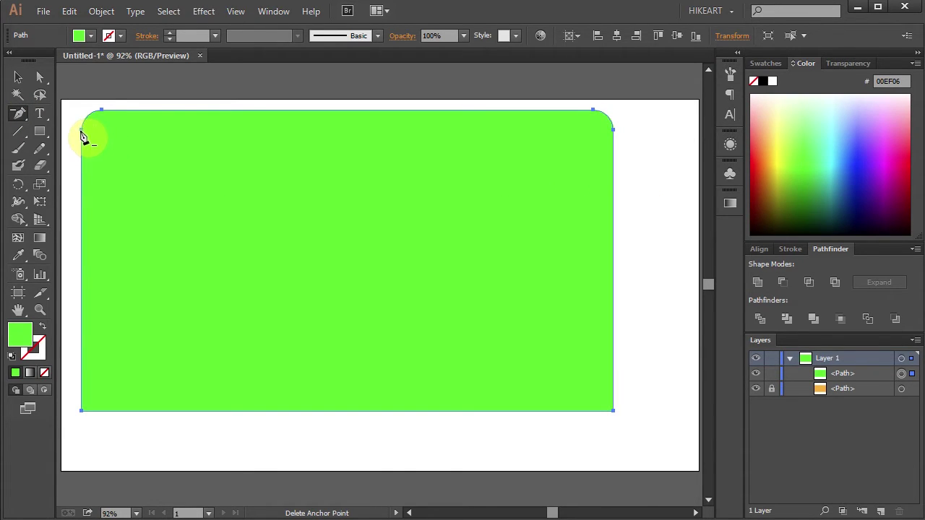
pyautogui.click(82, 135)
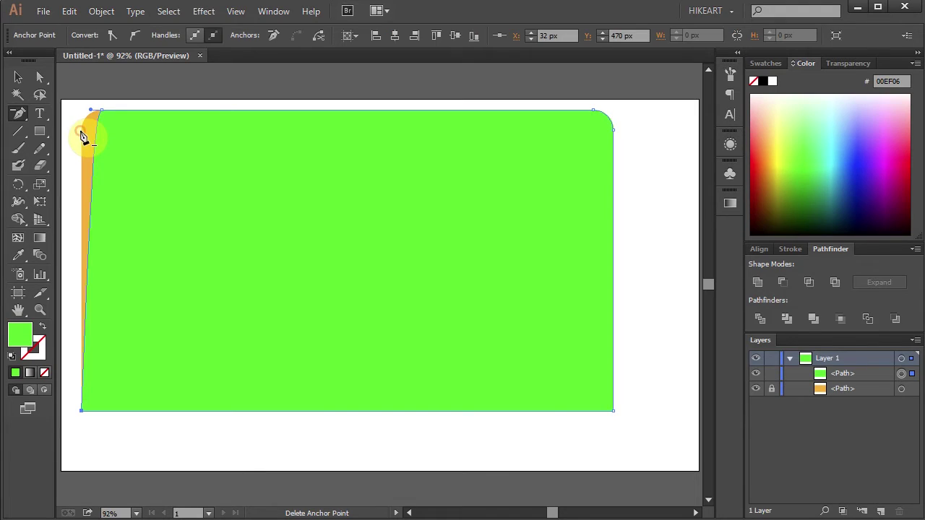
pyautogui.click(595, 117)
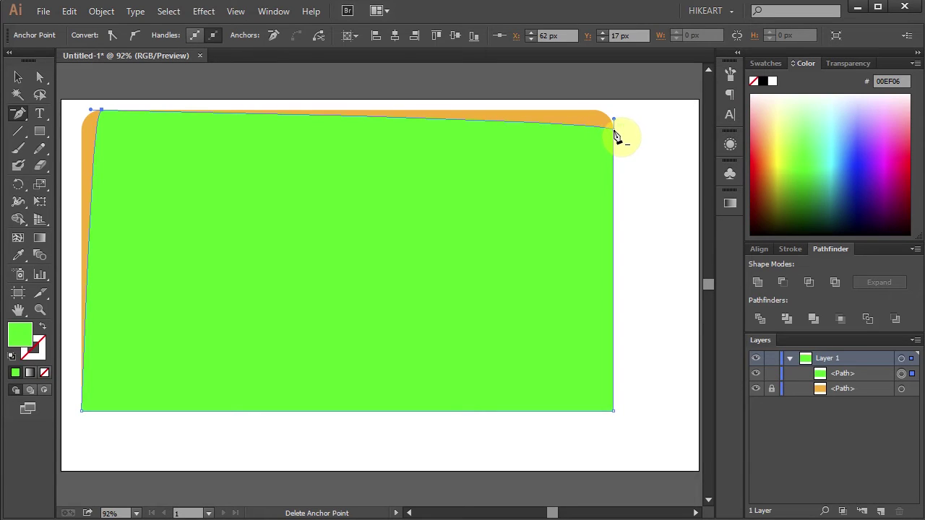
pyautogui.click(615, 132)
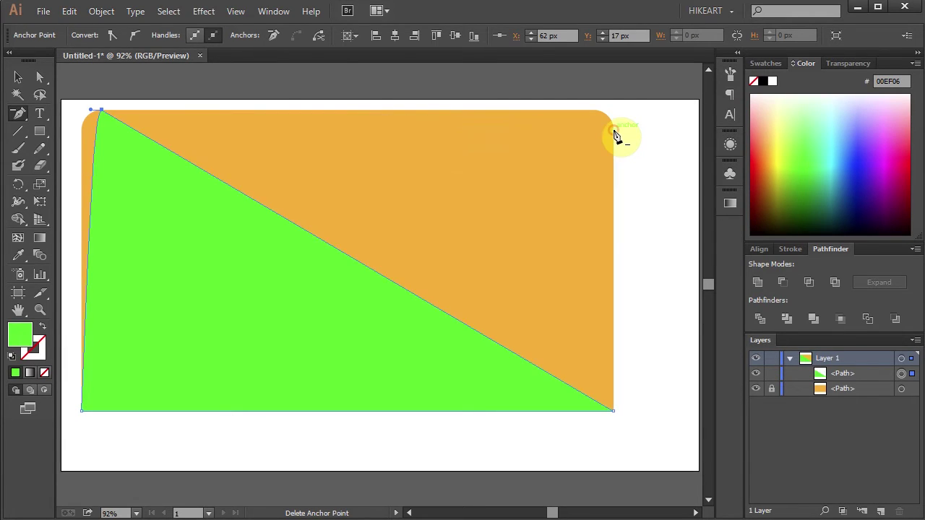
pyautogui.click(41, 78)
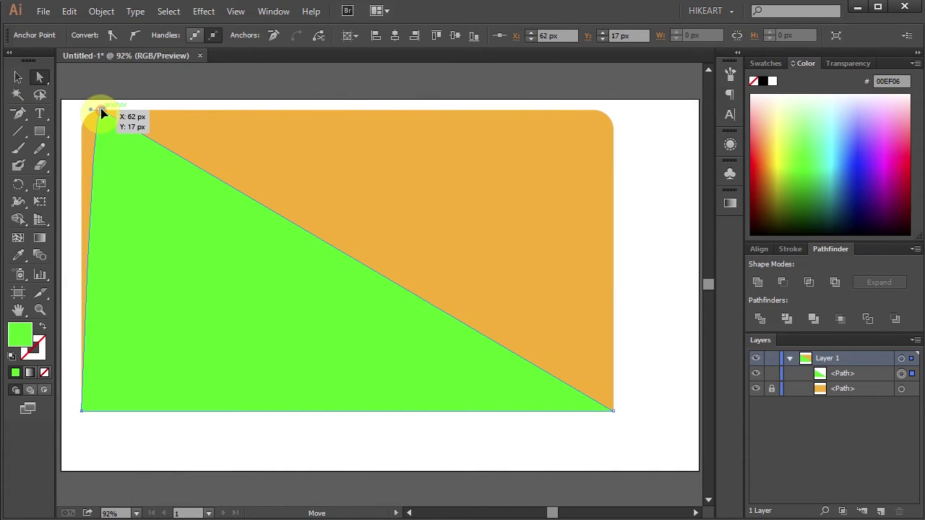
pyautogui.moveTo(102, 114); pyautogui.dragTo(323, 125)
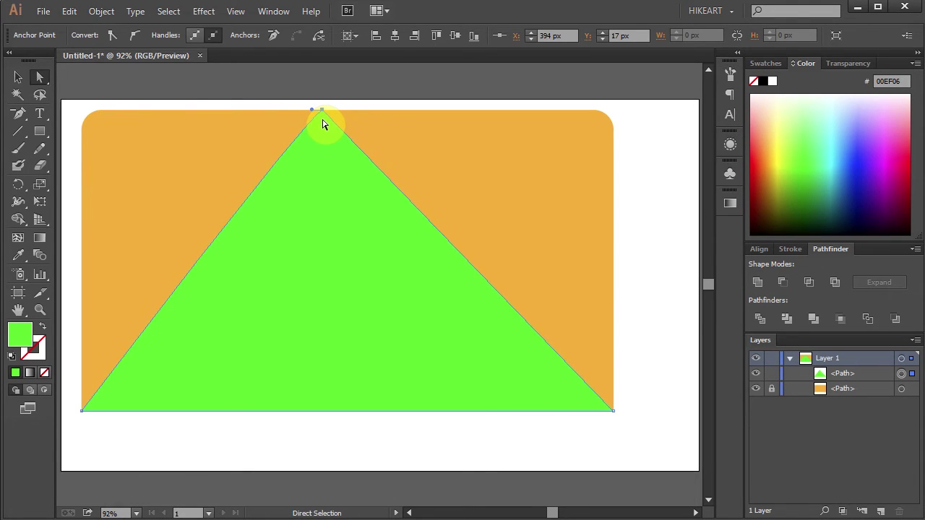
# Convert the centred apex into a smooth point forming a green arch, then unlock the orange path.
pyautogui.hotkey('shift', 'c')
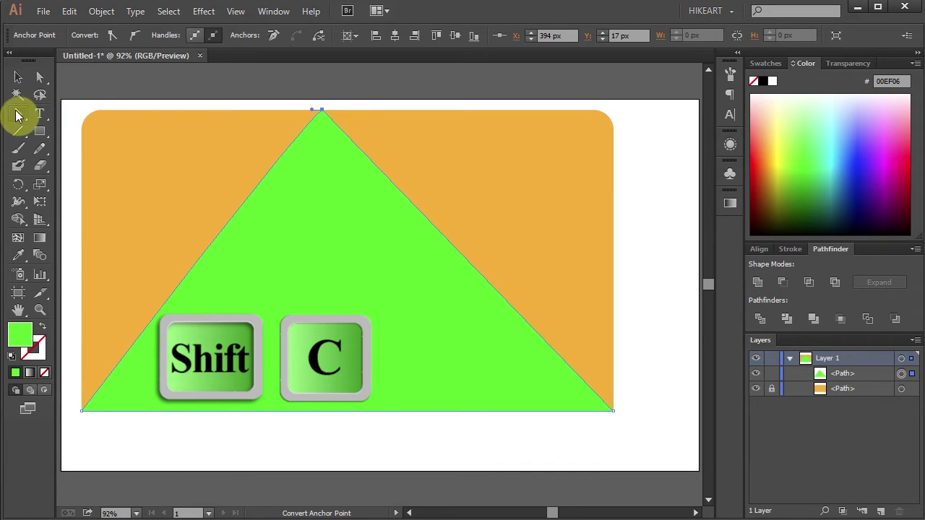
pyautogui.click(322, 111)
pyautogui.moveTo(323, 111); pyautogui.dragTo(215, 113)
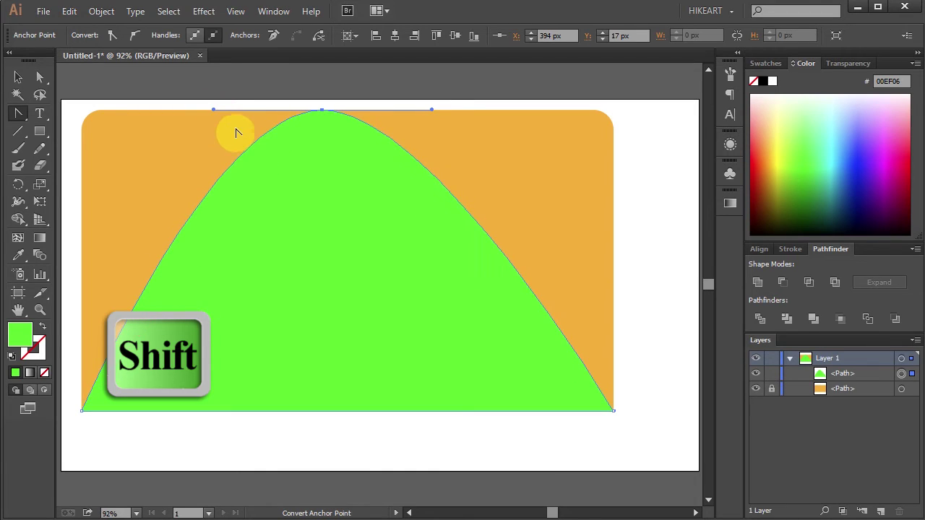
pyautogui.click(771, 391)
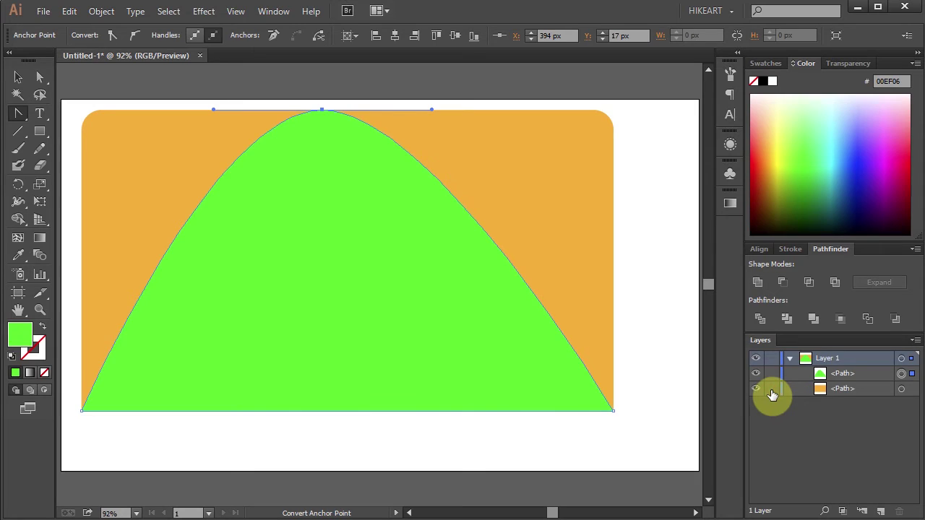
# With both paths selected, Shape Builder-delete the orange region right of the green arch.
pyautogui.hotkey('ctrl', 'a')
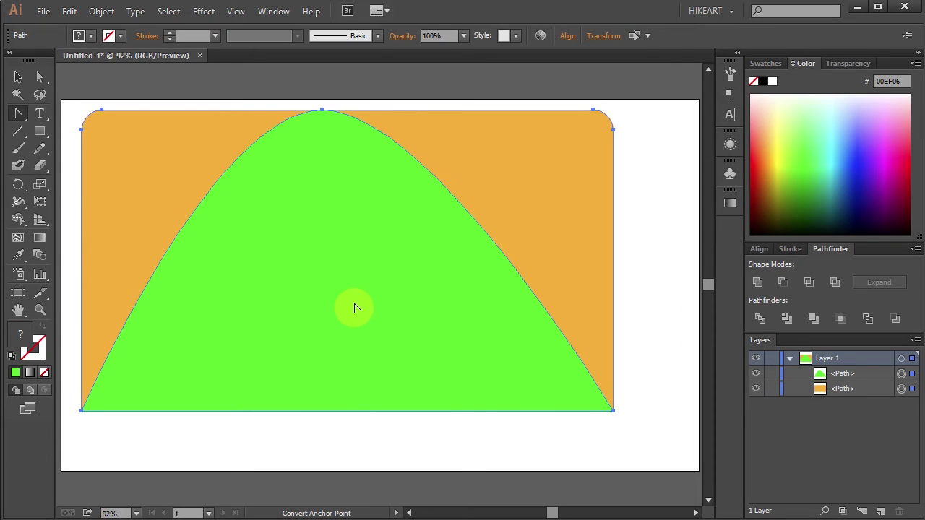
pyautogui.click(18, 221)
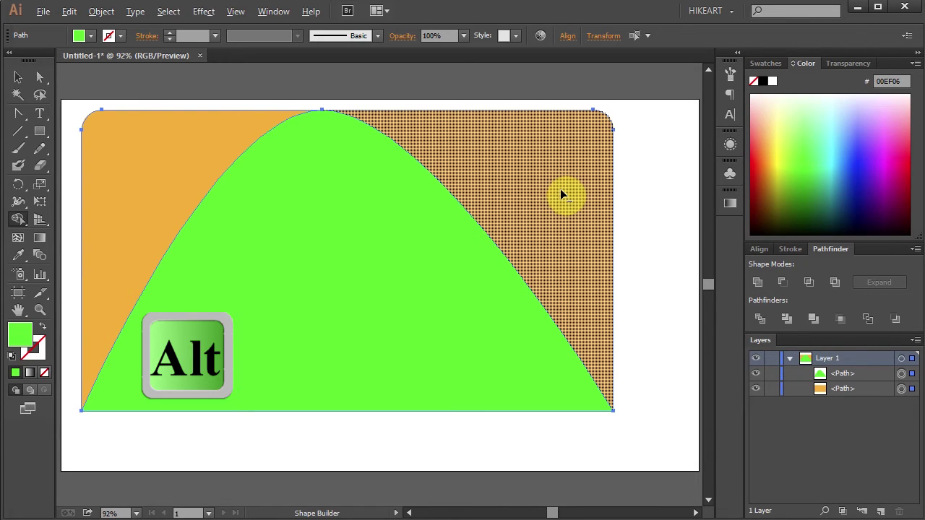
pyautogui.keyDown('alt'); pyautogui.click(563, 193); pyautogui.keyUp('alt')
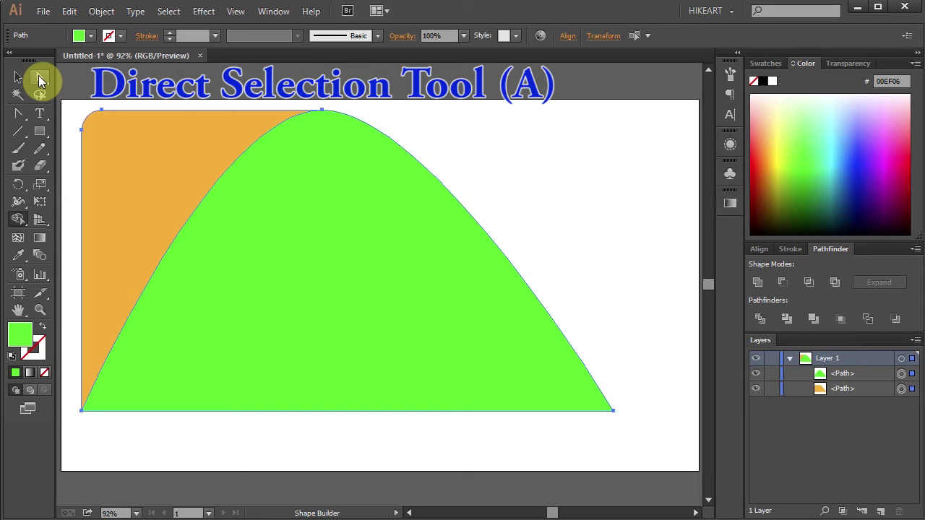
pyautogui.click(38, 75)
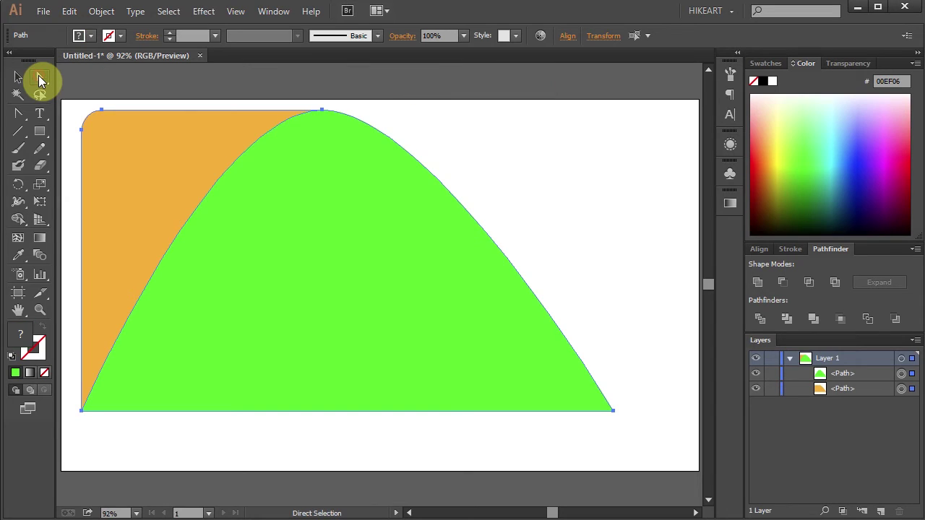
pyautogui.click(557, 233)
# Give the green arch a gradient with a dark 001F06 left stop and midpoint shifted toward it.
pyautogui.click(399, 295)
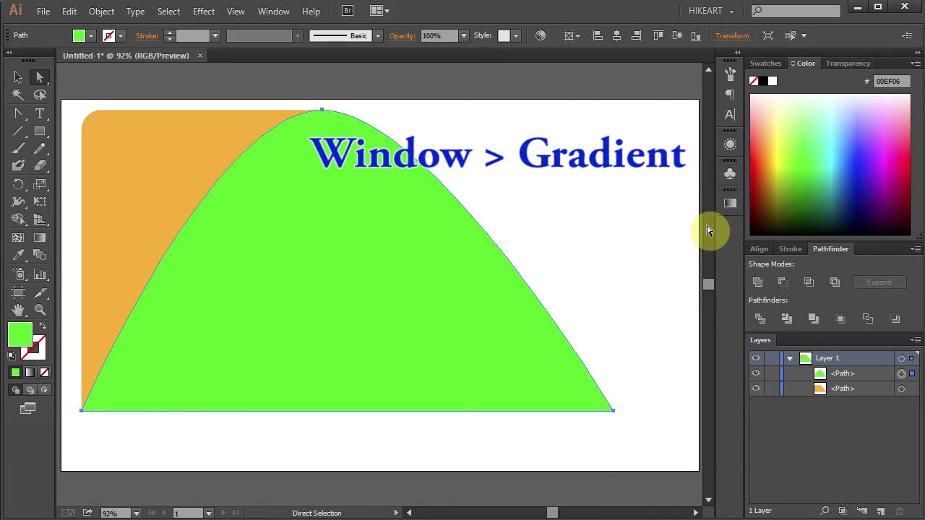
pyautogui.click(730, 204)
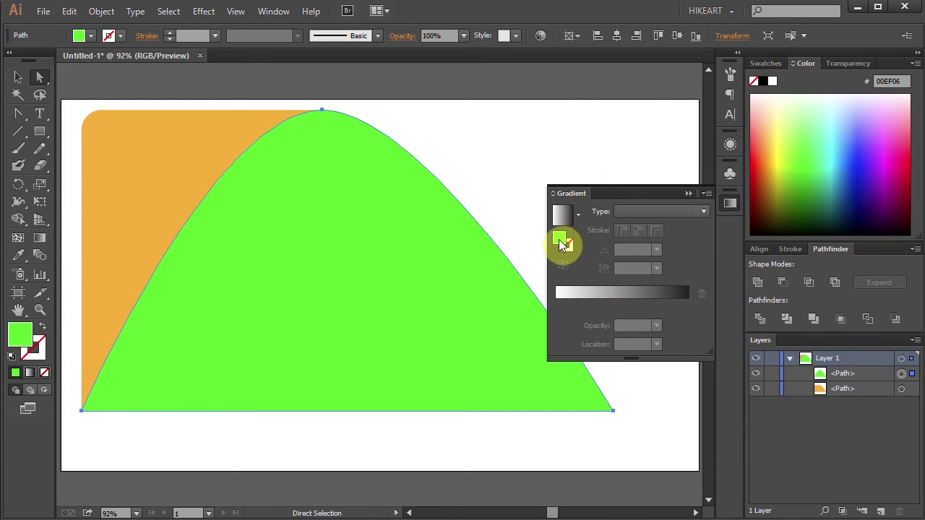
pyautogui.moveTo(561, 242); pyautogui.dragTo(551, 304)
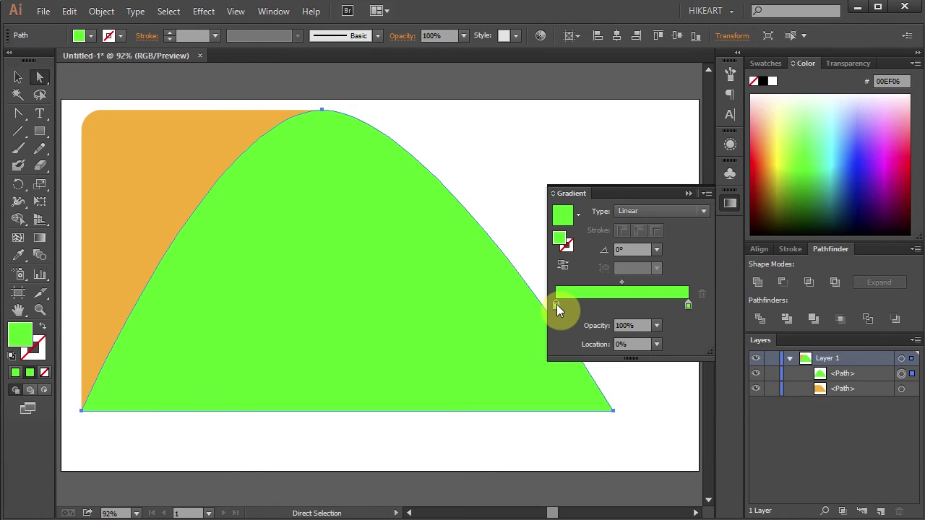
pyautogui.doubleClick(557, 304)
pyautogui.moveTo(578, 382); pyautogui.dragTo(575, 382)
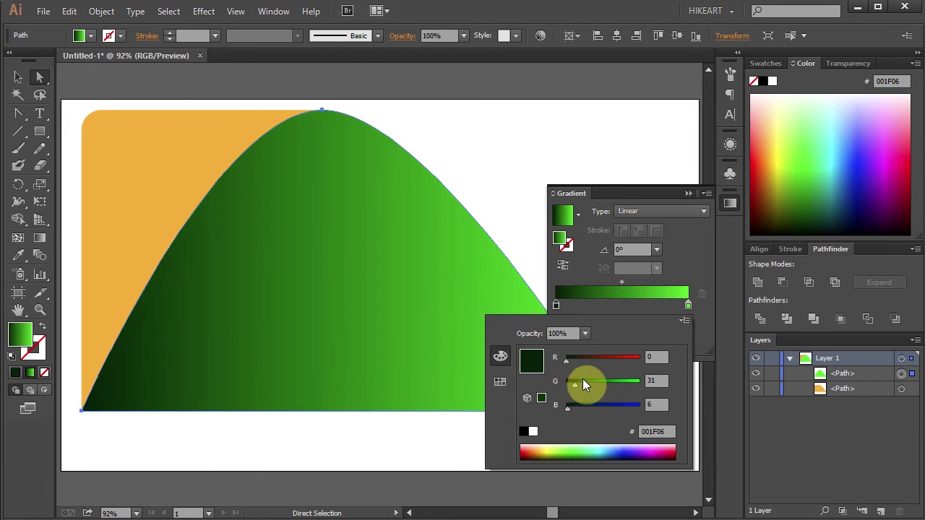
pyautogui.click(688, 254)
pyautogui.moveTo(621, 285); pyautogui.dragTo(580, 286)
# Angle the blade's gradient diagonally at -26.5° and lighten the dark stop to 003606.
pyautogui.press('g')
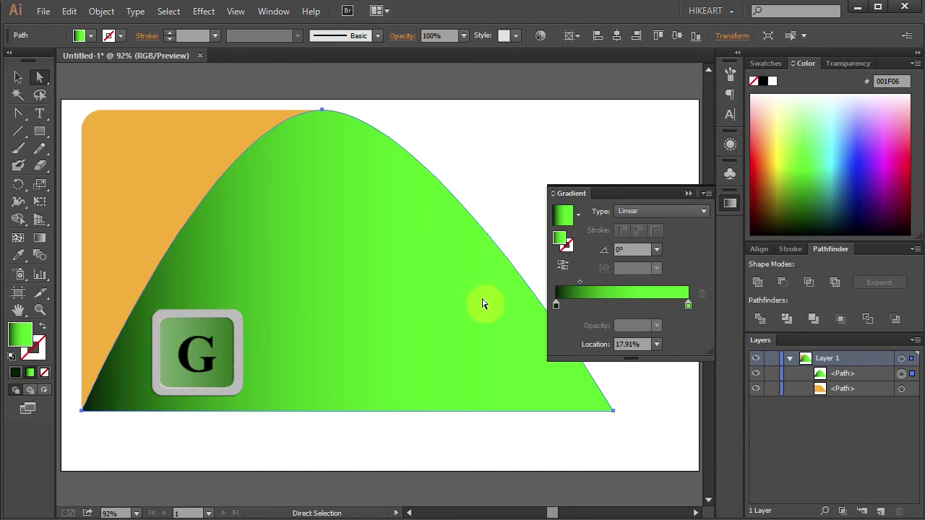
pyautogui.moveTo(168, 241); pyautogui.dragTo(525, 418)
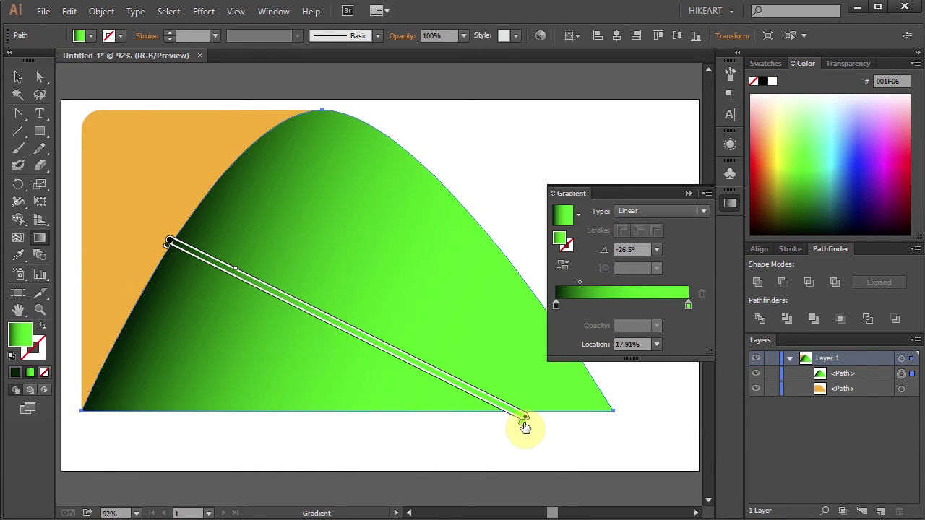
pyautogui.doubleClick(556, 305)
pyautogui.moveTo(574, 385); pyautogui.dragTo(578, 391)
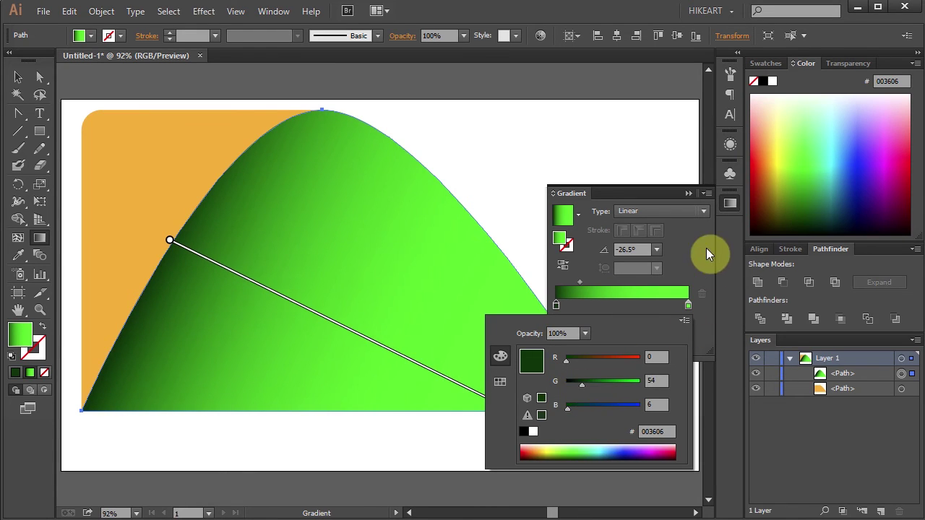
pyautogui.click(688, 192)
pyautogui.click(687, 193)
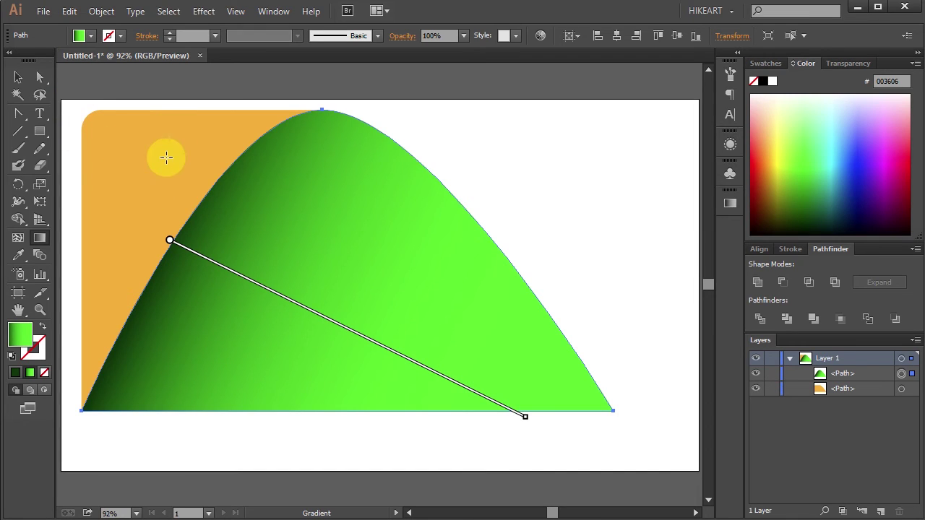
# Copy the blade's green gradient onto the orange back shape with the Eyedropper.
pyautogui.click(40, 78)
pyautogui.click(145, 148)
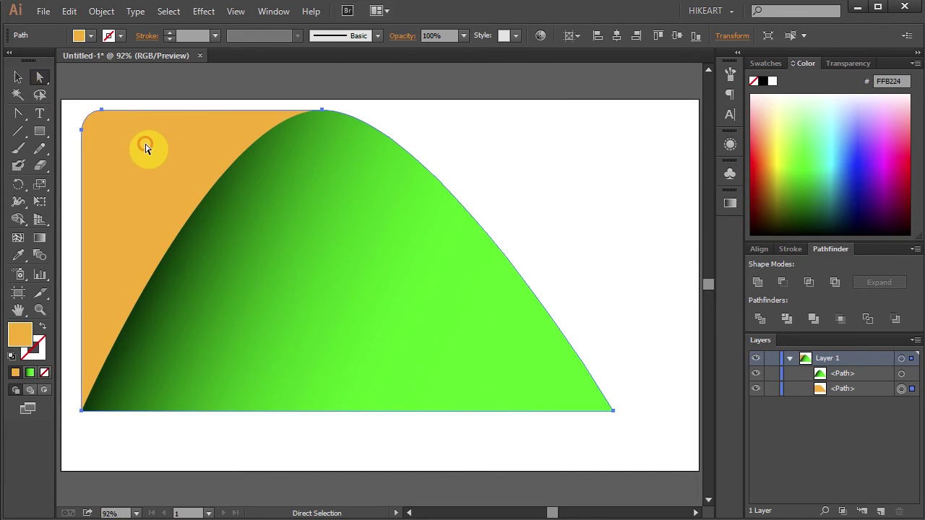
pyautogui.press('i')
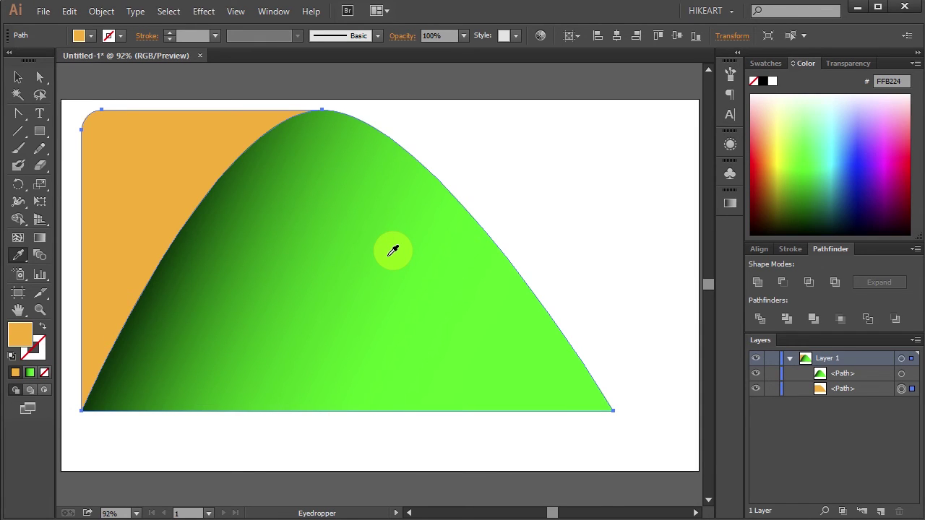
pyautogui.click(365, 231)
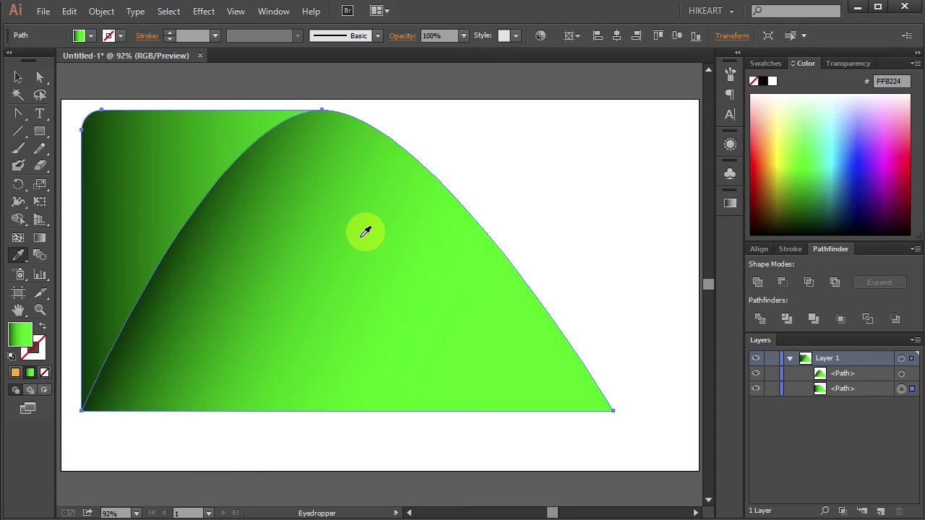
# Run the back shape's gradient vertically at -90°, adjusting stops and midpoint so it's bright near the top.
pyautogui.press('g')
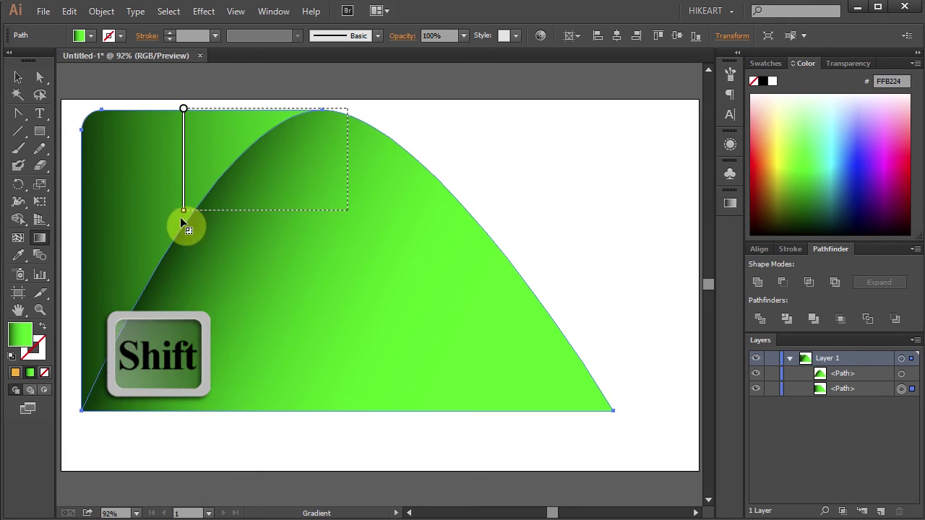
pyautogui.moveTo(183, 223); pyautogui.dragTo(182, 417)
pyautogui.click(731, 204)
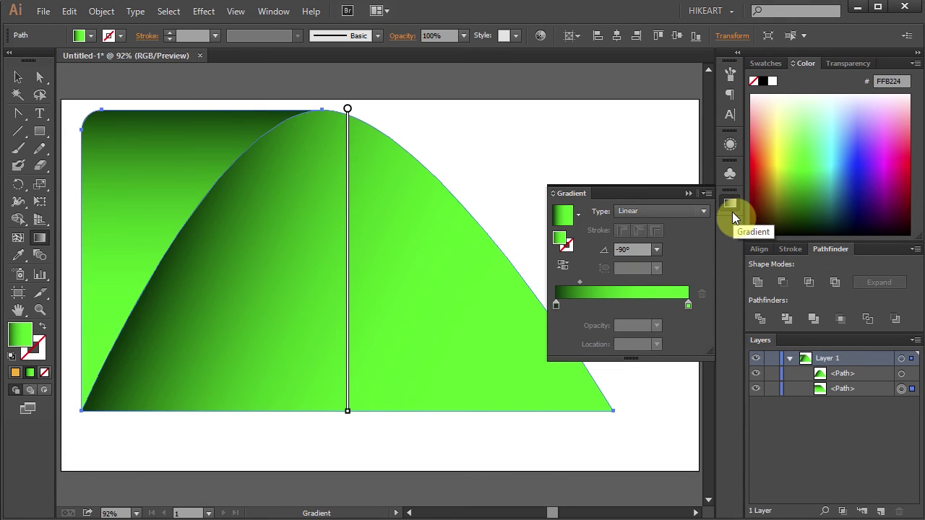
pyautogui.moveTo(687, 306)
pyautogui.mouseDown()
pyautogui.moveTo(565, 306)
pyautogui.moveTo(688, 307)
pyautogui.mouseUp()
pyautogui.moveTo(631, 282); pyautogui.dragTo(575, 306)
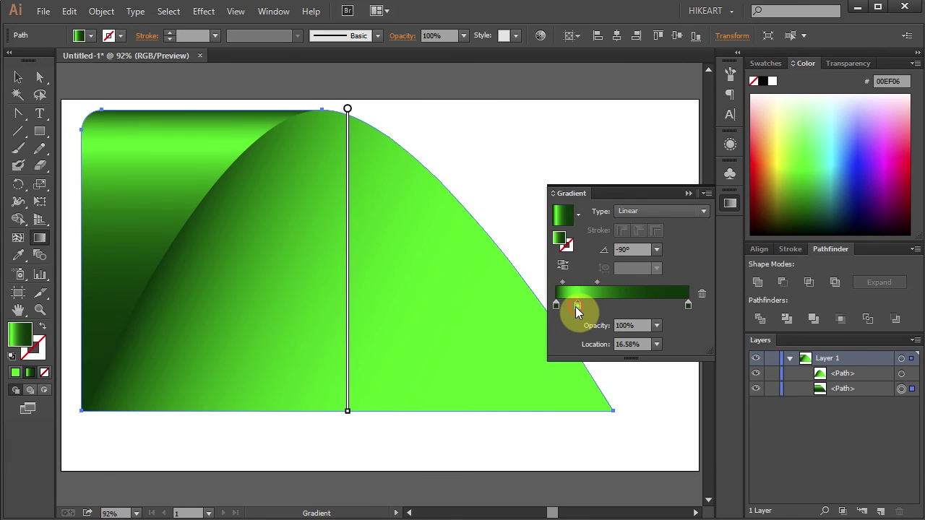
pyautogui.click(688, 192)
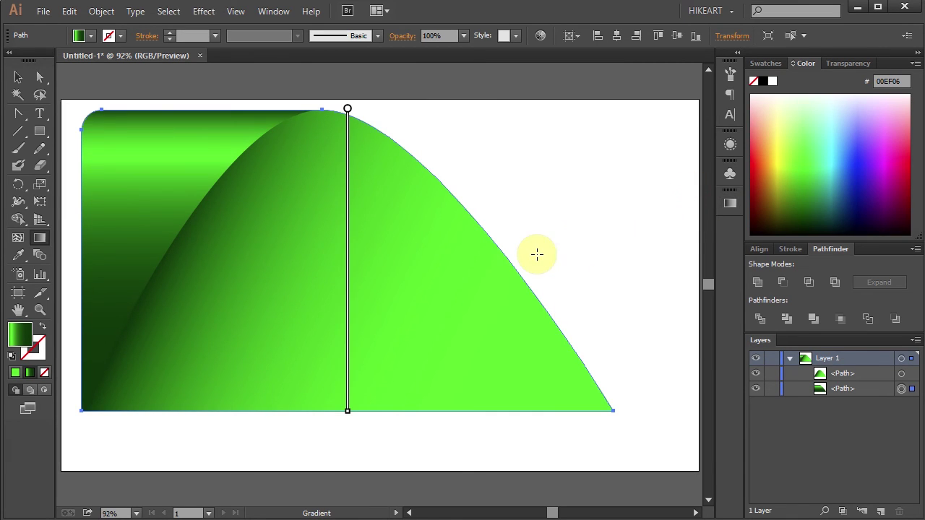
# Shrink the two-part blade to about 300 x 170 px and move it up and right of centre.
pyautogui.hotkey('ctrl', 'a')
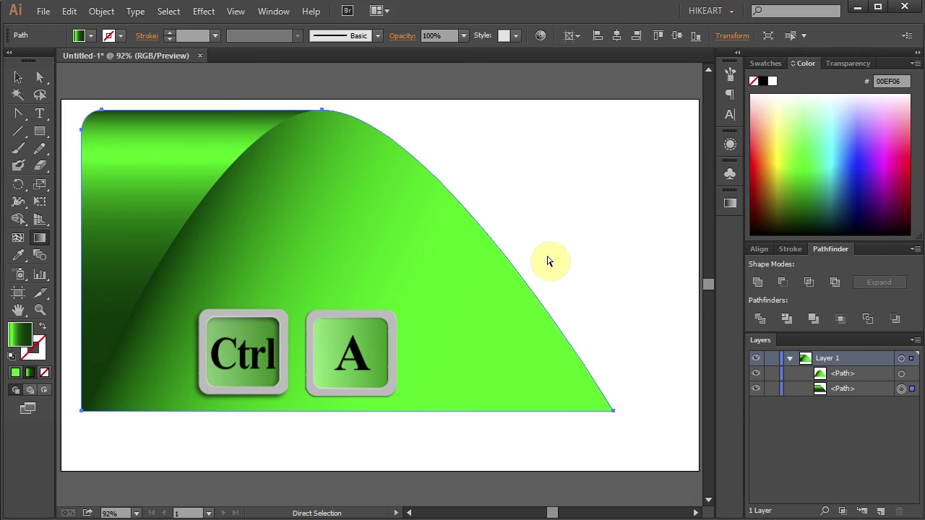
pyautogui.press('v')
pyautogui.moveTo(614, 411); pyautogui.dragTo(448, 374)
pyautogui.moveTo(334, 301); pyautogui.dragTo(474, 271)
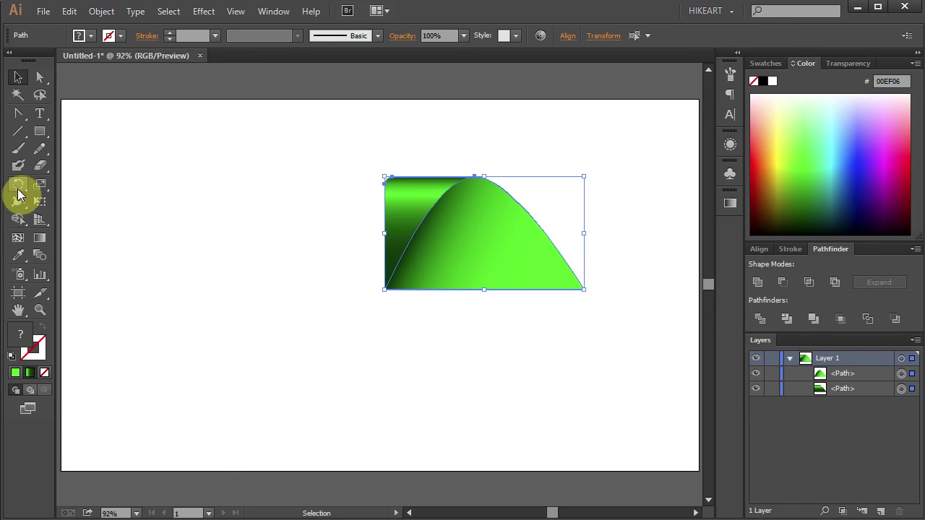
pyautogui.click(20, 188)
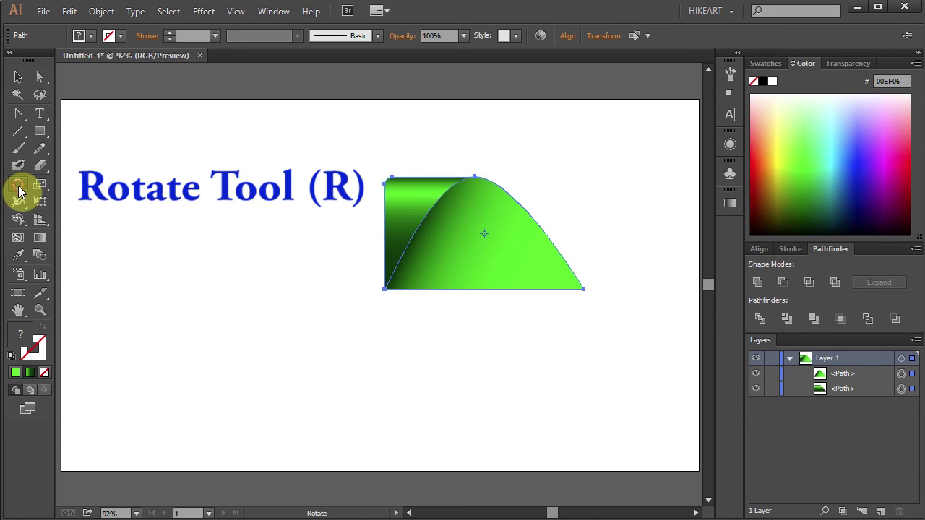
# Make three 90° rotated copies of the blade around its bottom-left corner to form four blades.
pyautogui.keyDown('alt'); pyautogui.click(385, 289); pyautogui.keyUp('alt')
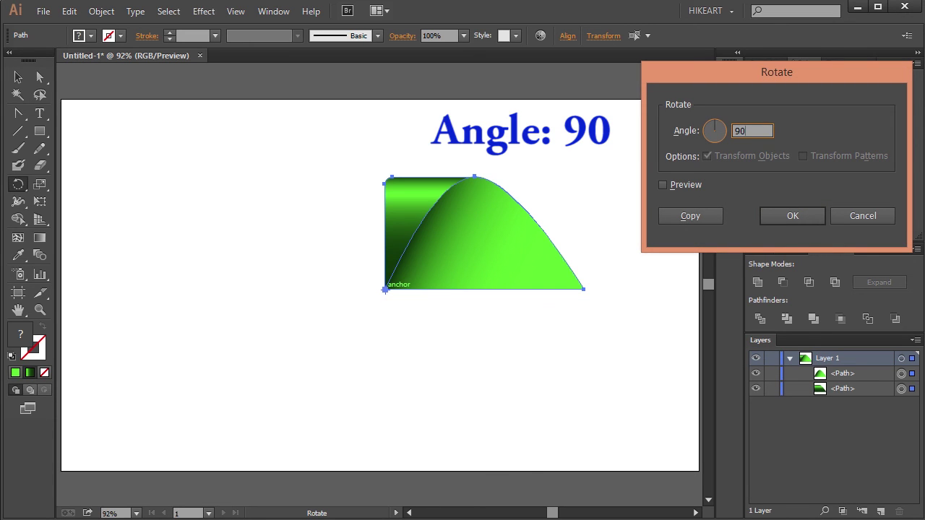
pyautogui.click(688, 215)
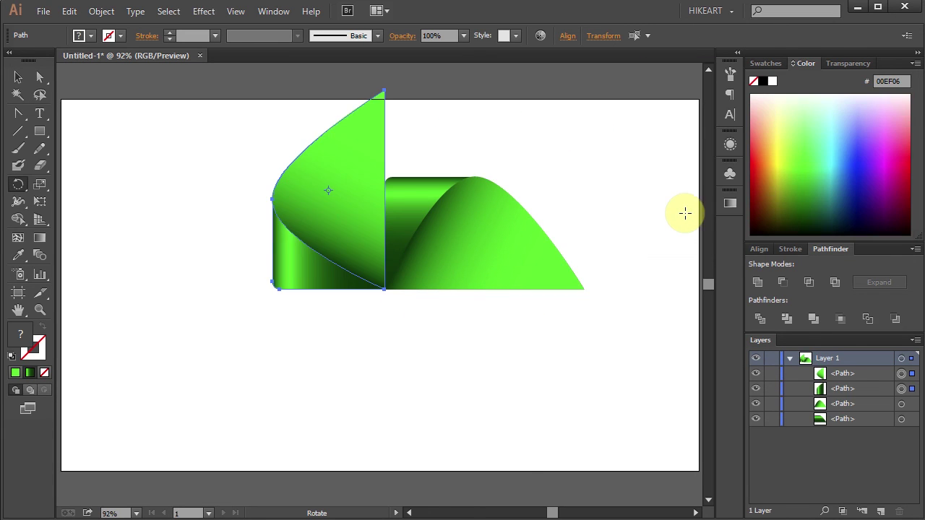
pyautogui.hotkey('ctrl', 'd')
pyautogui.hotkey('ctrl', 'd')
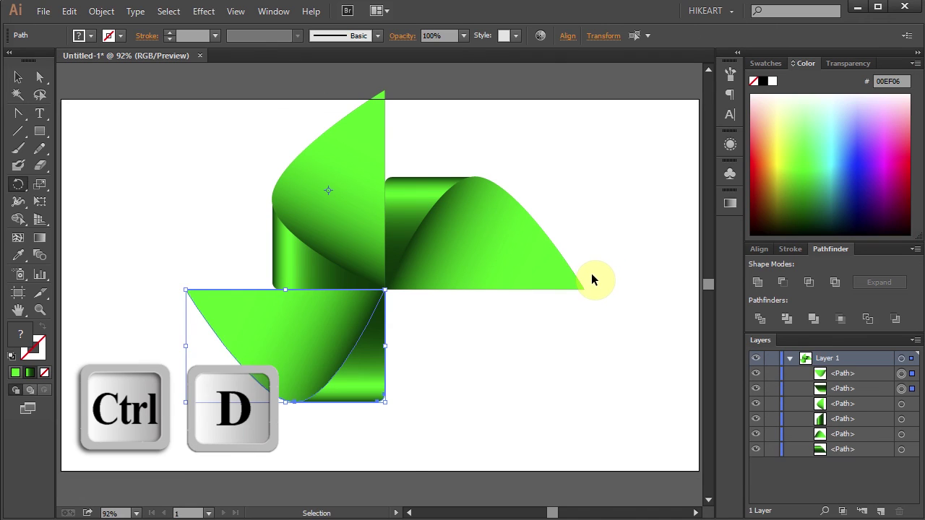
pyautogui.hotkey('ctrl', 'd')
# Scale the whole pinwheel down slightly about its centre, then deselect it.
pyautogui.hotkey('ctrl', 'a')
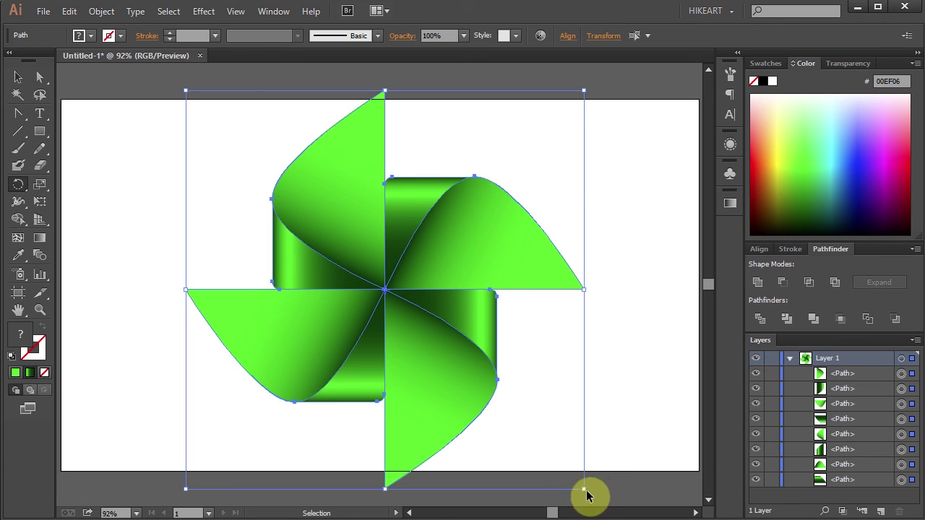
pyautogui.moveTo(586, 493); pyautogui.dragTo(564, 469)
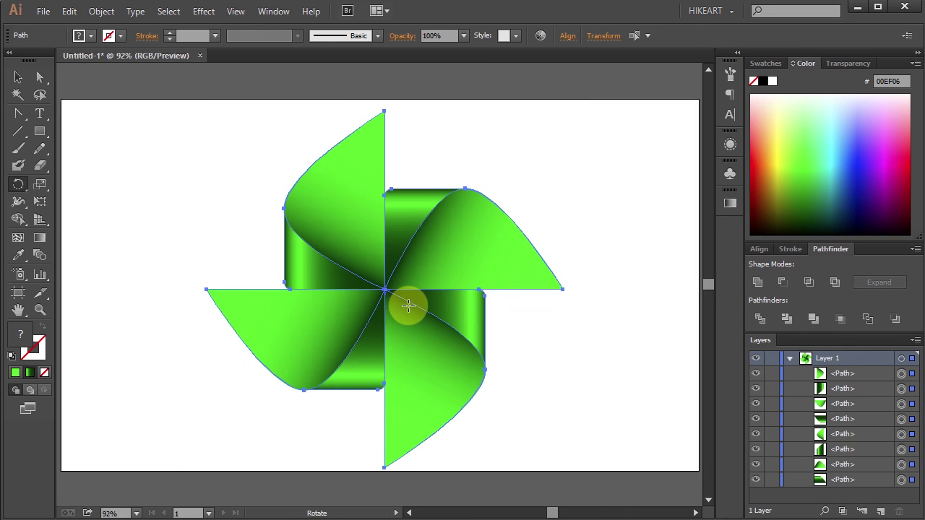
pyautogui.press('a')
pyautogui.click(148, 192)
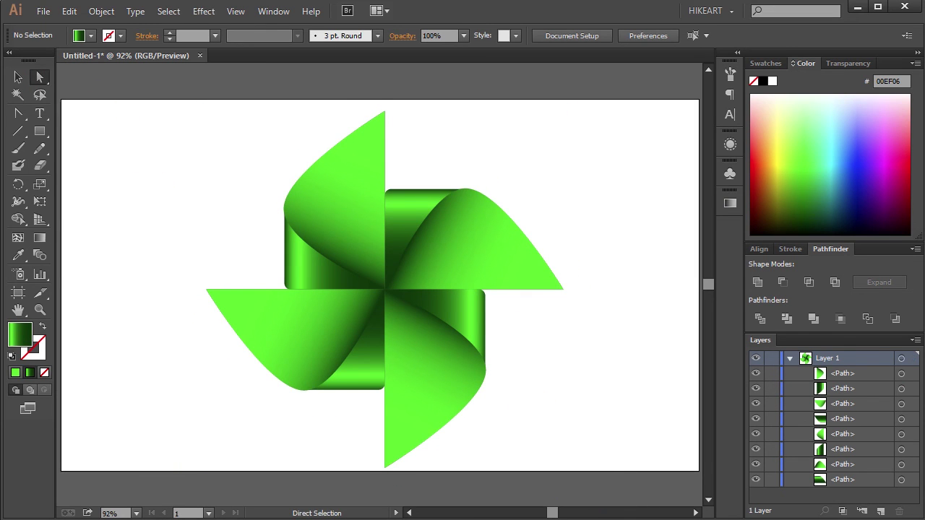